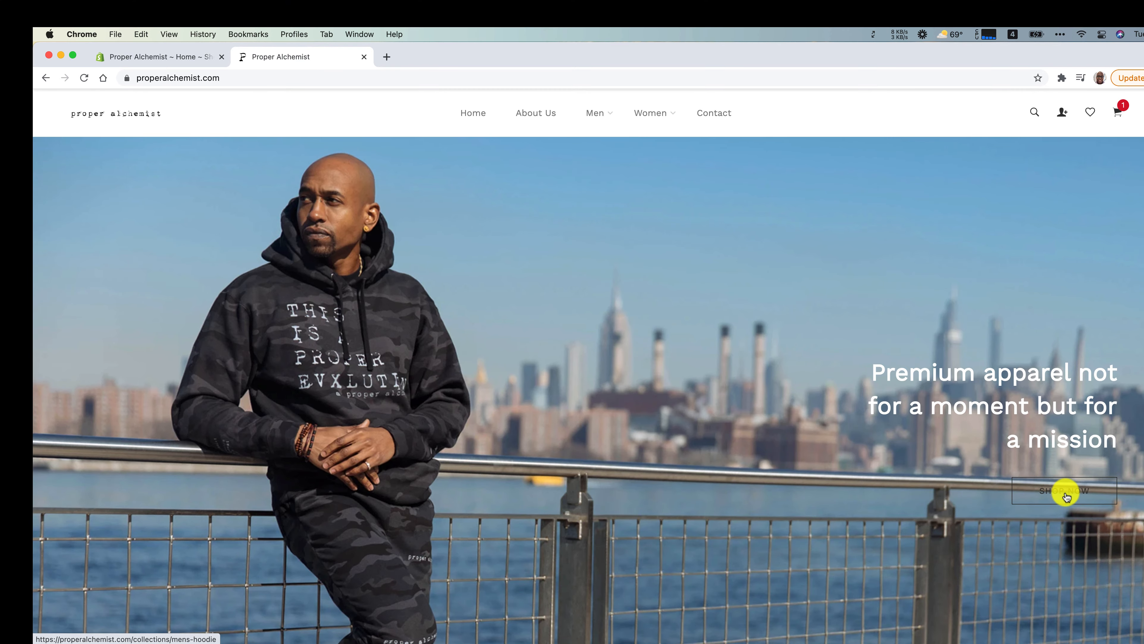
Open the Men's Hoodie collection and add one Test Evxlution Hoodie in size M to the cart
{"action": "left_click", "coordinate": [1032, 463]}
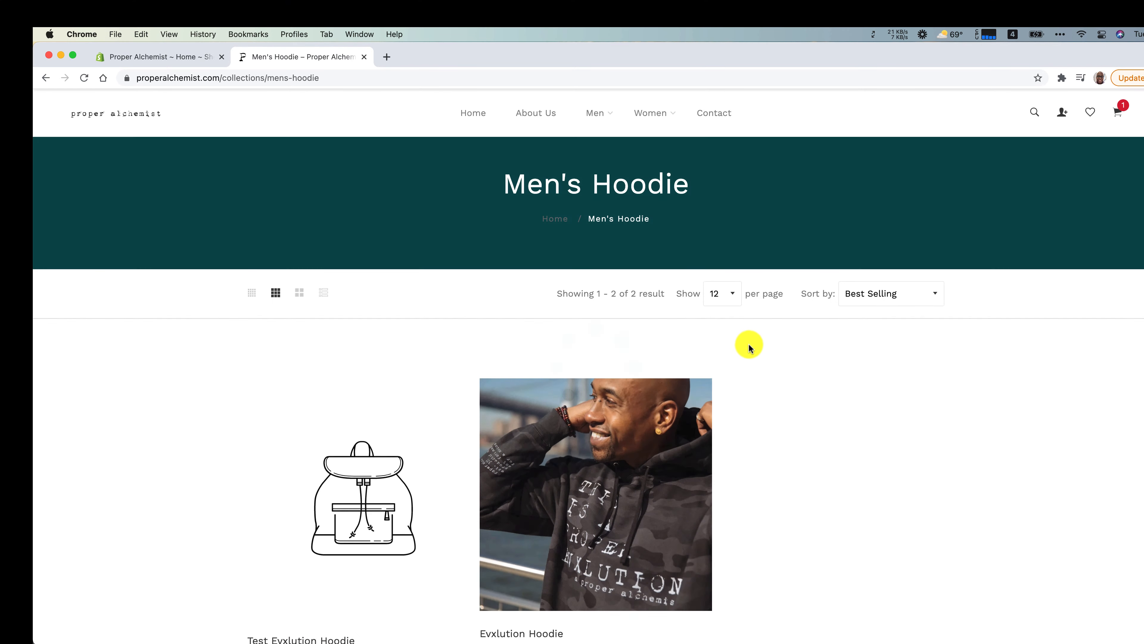
{"action": "scroll", "coordinate": [564, 374], "scroll_direction": "down", "scroll_amount": 3}
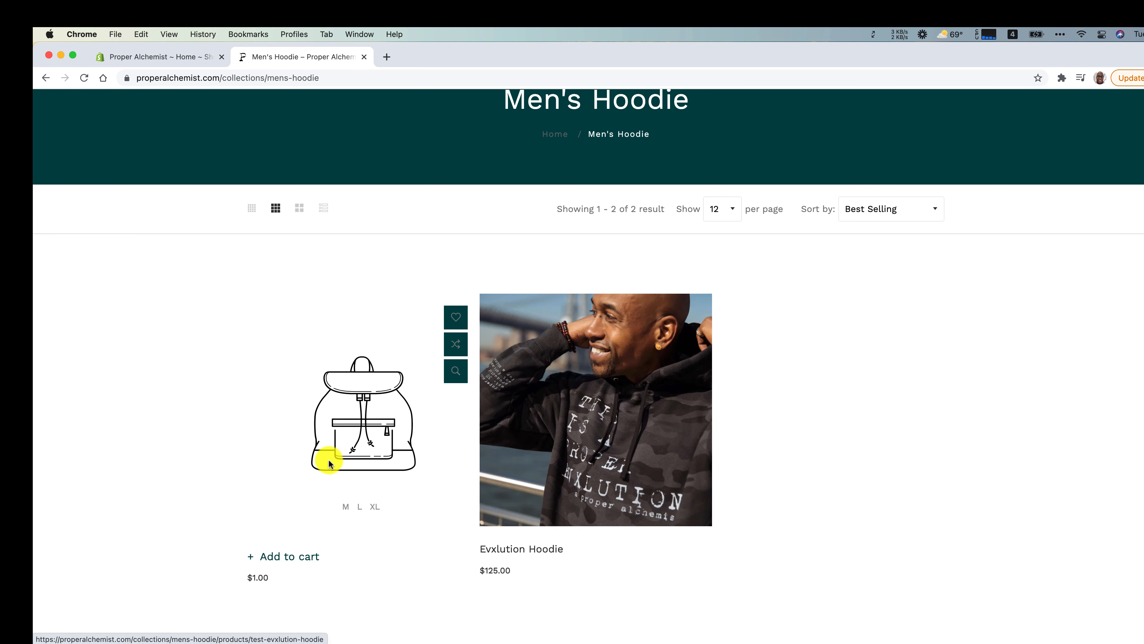
{"action": "left_click", "coordinate": [339, 422]}
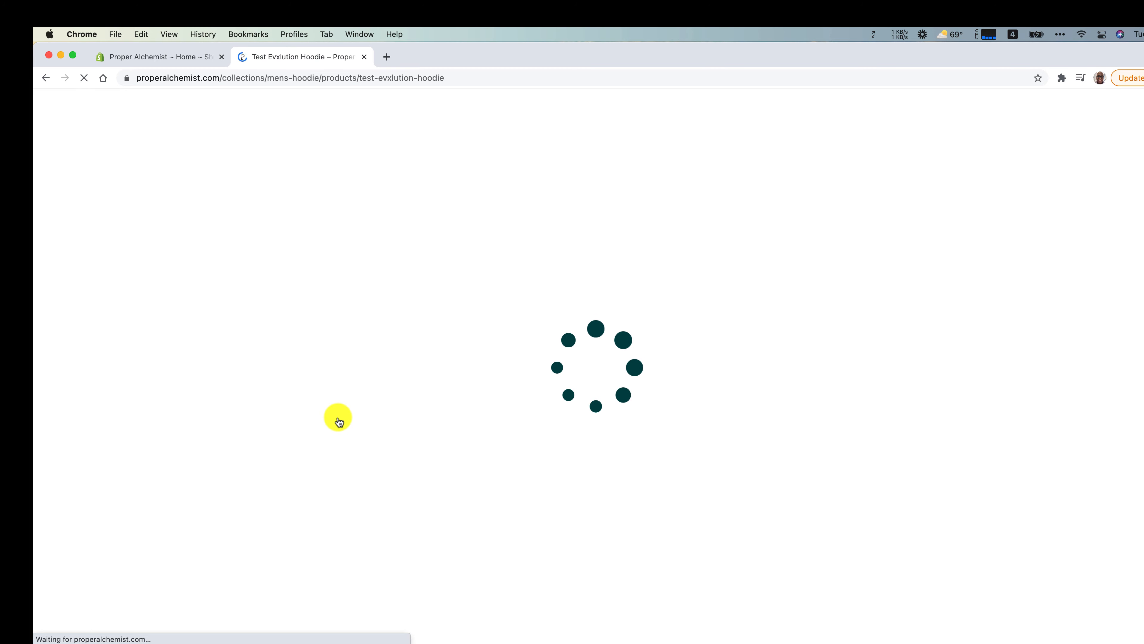
{"action": "scroll", "coordinate": [529, 412], "scroll_direction": "down", "scroll_amount": 2}
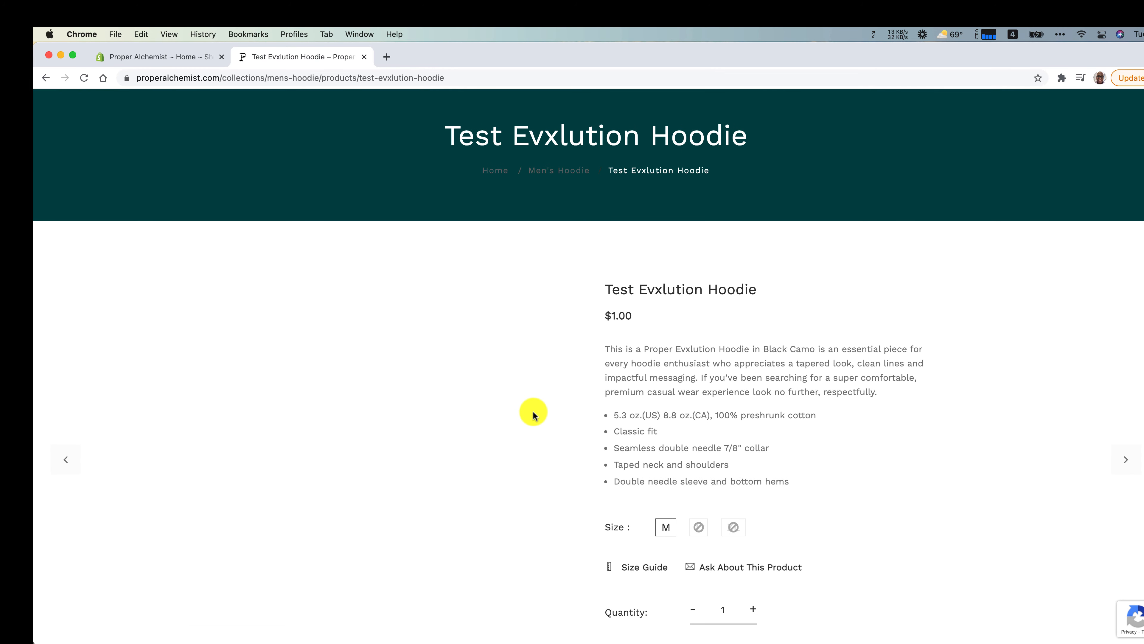
{"action": "scroll", "coordinate": [633, 471], "scroll_direction": "down", "scroll_amount": 5}
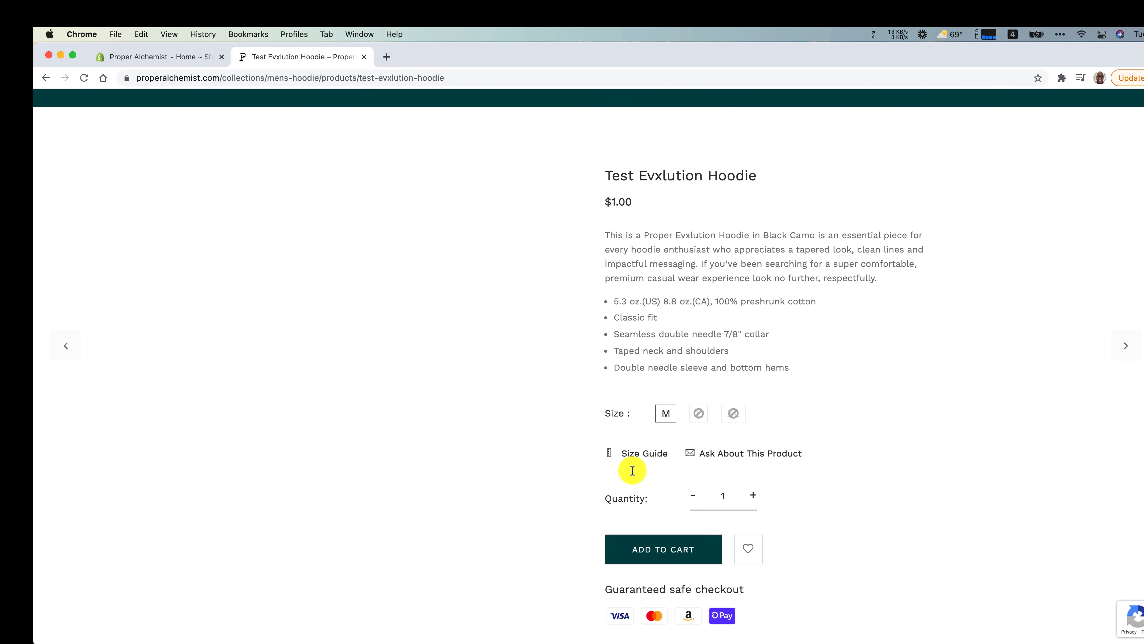
{"action": "left_click", "coordinate": [677, 546]}
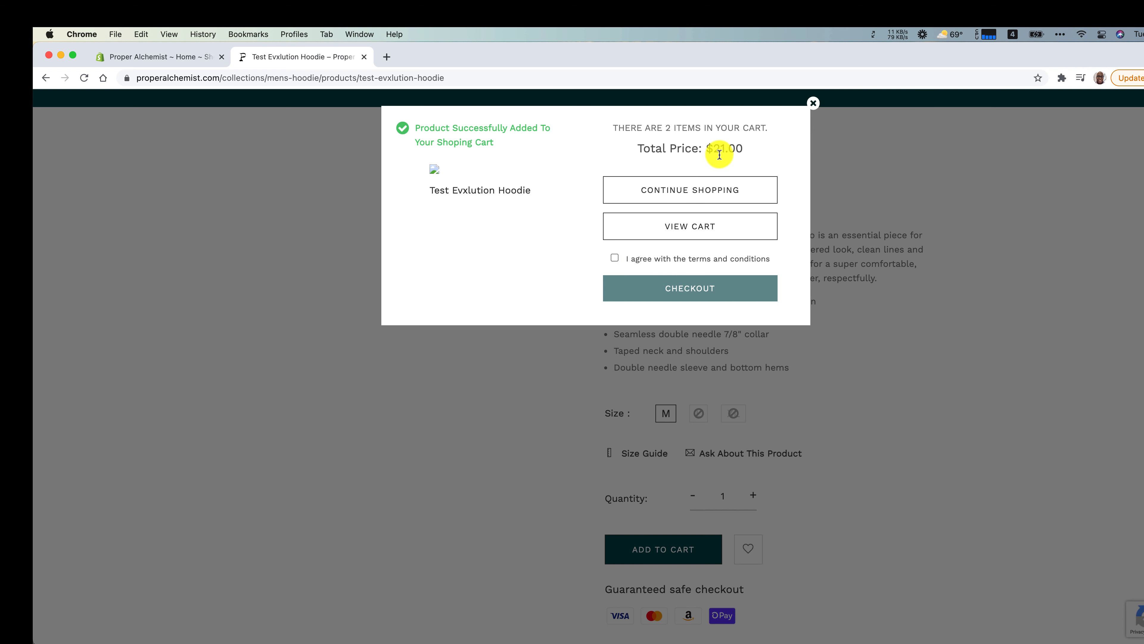
Agree to the terms and conditions and check out with only the Test Evxlution Hoodie, completing the purchase
{"action": "left_click", "coordinate": [614, 257]}
{"action": "left_click", "coordinate": [635, 238]}
{"action": "left_click", "coordinate": [897, 289]}
{"action": "scroll", "coordinate": [735, 406], "scroll_direction": "down", "scroll_amount": 5}
{"action": "left_click", "coordinate": [687, 447]}
{"action": "left_click", "coordinate": [774, 477]}
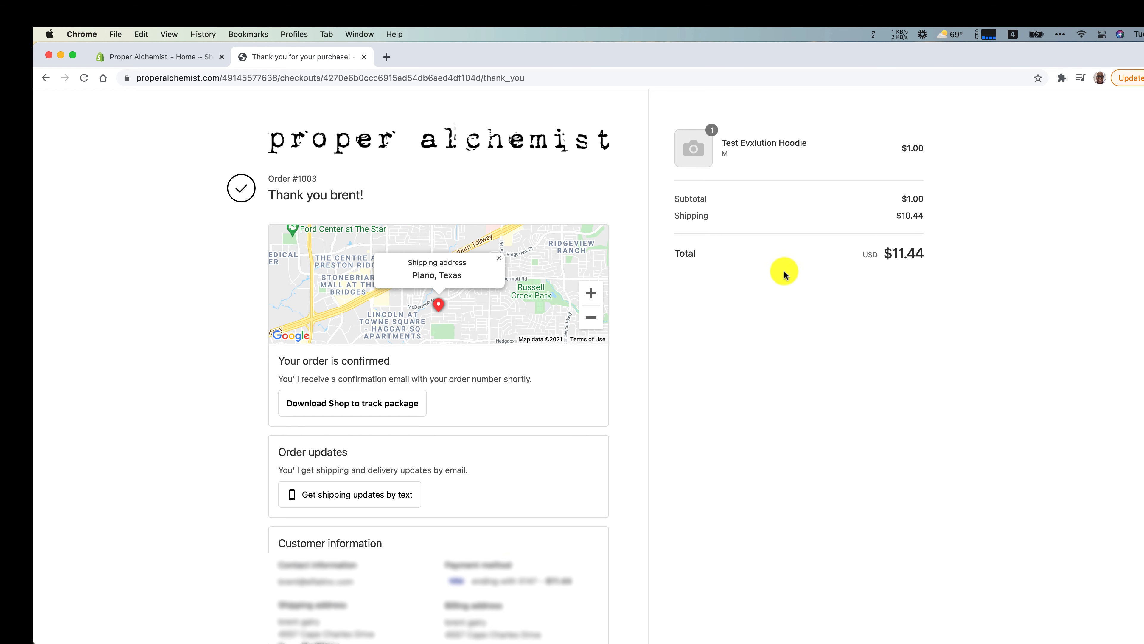
Switch to the Shopify admin and open the newest unfulfilled order from the order list
{"action": "left_click", "coordinate": [146, 57]}
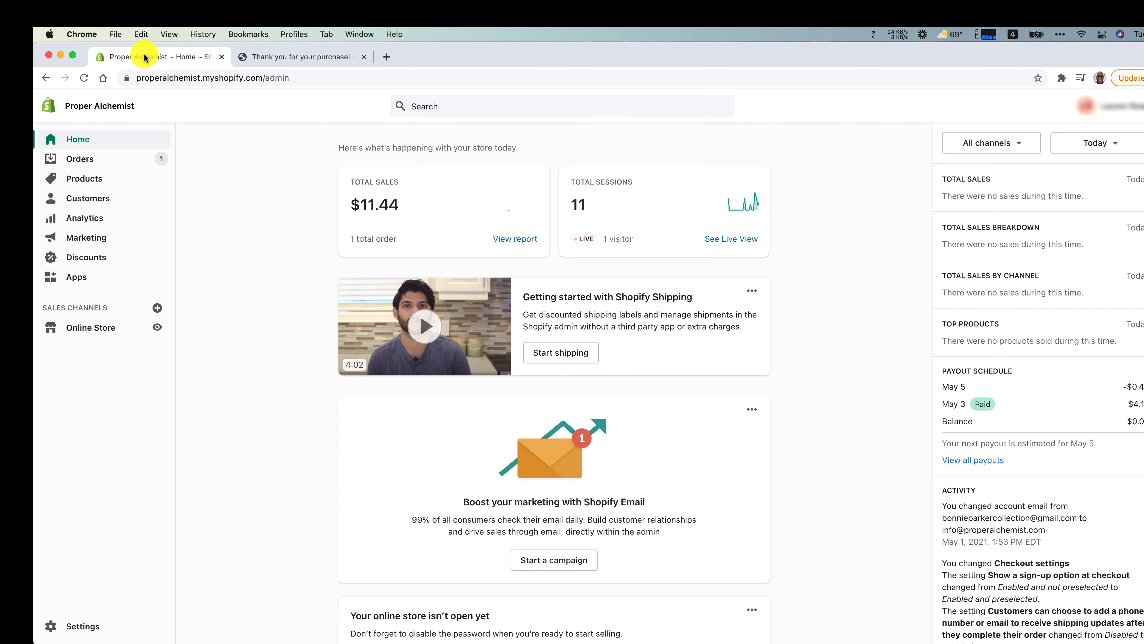
{"action": "left_click", "coordinate": [88, 161]}
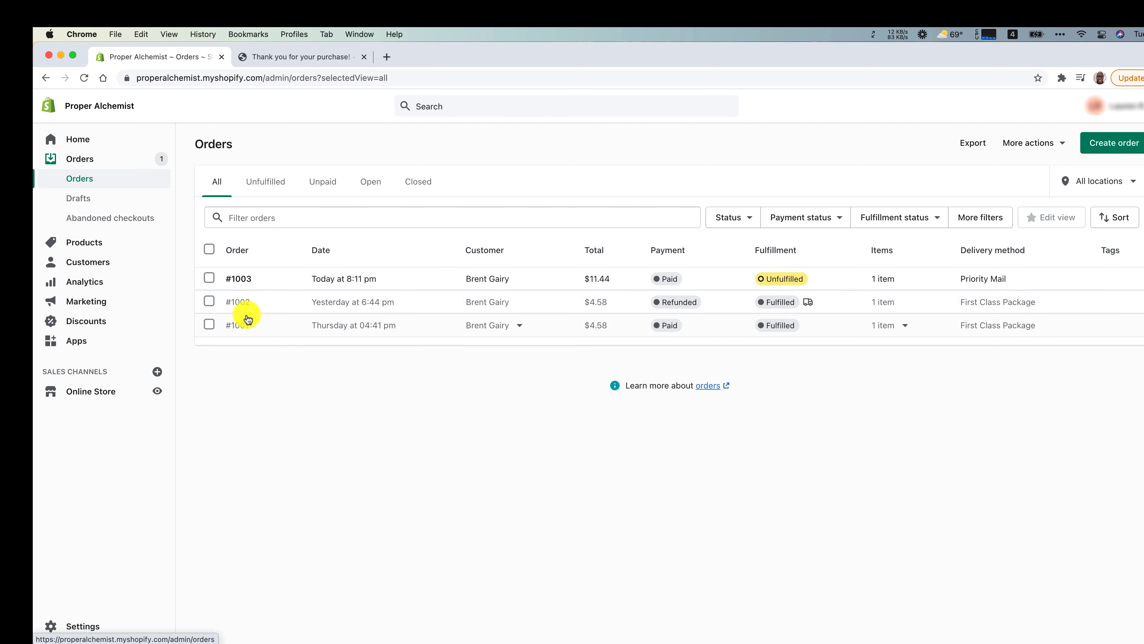
{"action": "left_click", "coordinate": [239, 278]}
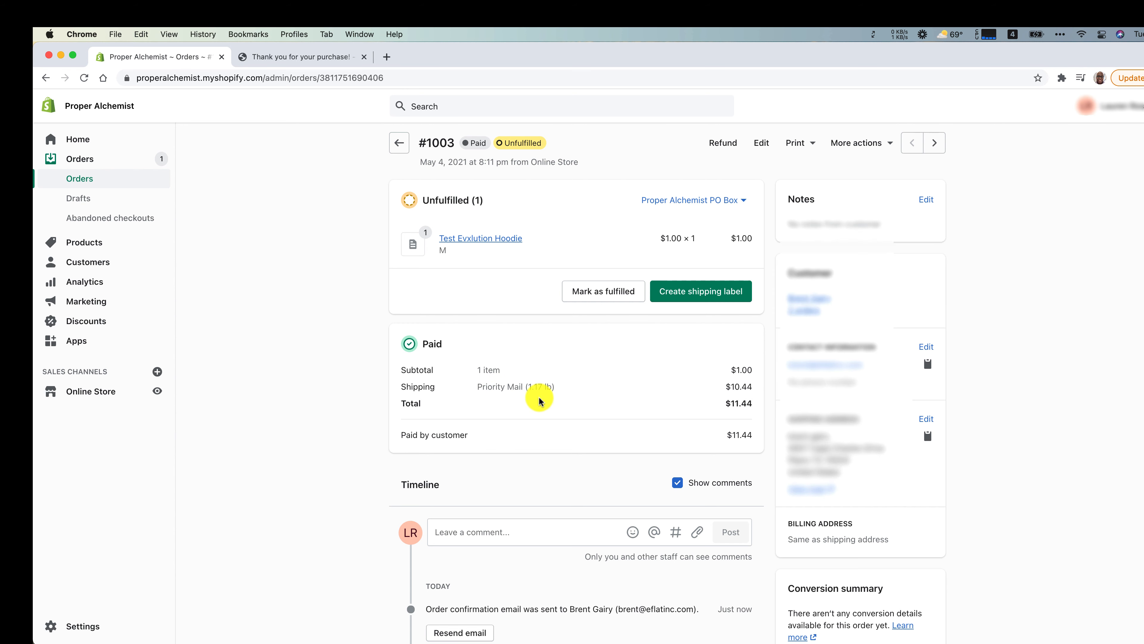
Review the order's details, start creating its shipping label and examine the available shipping services
{"action": "scroll", "coordinate": [557, 418], "scroll_direction": "down", "scroll_amount": 1}
{"action": "scroll", "coordinate": [558, 419], "scroll_direction": "down", "scroll_amount": 5}
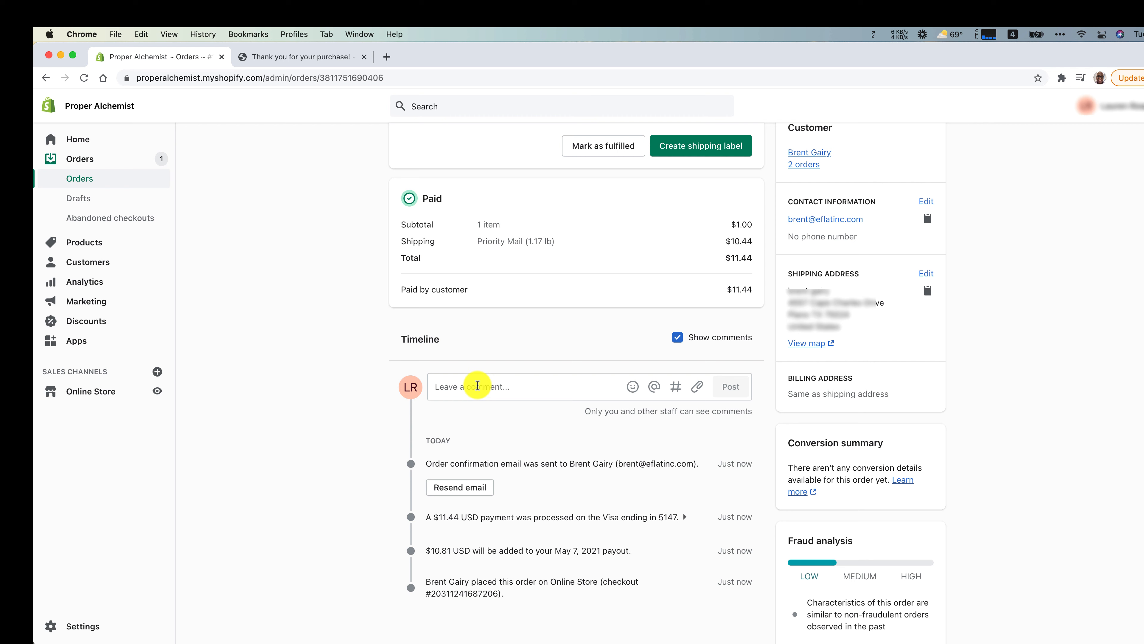
{"action": "scroll", "coordinate": [808, 343], "scroll_direction": "up", "scroll_amount": 2}
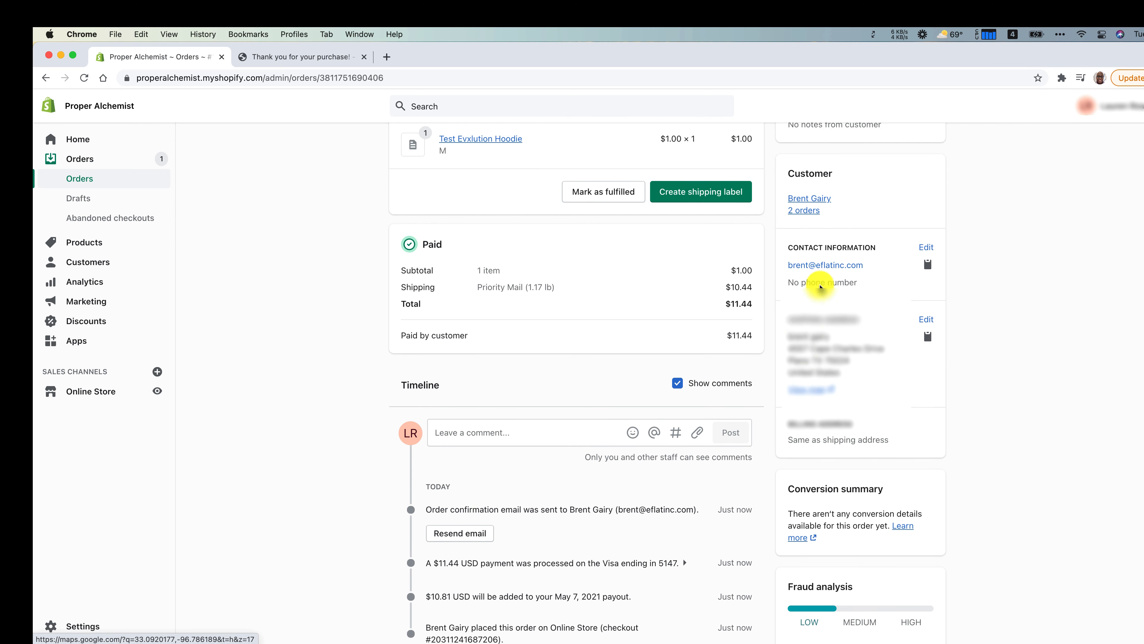
{"action": "scroll", "coordinate": [819, 286], "scroll_direction": "up", "scroll_amount": 4}
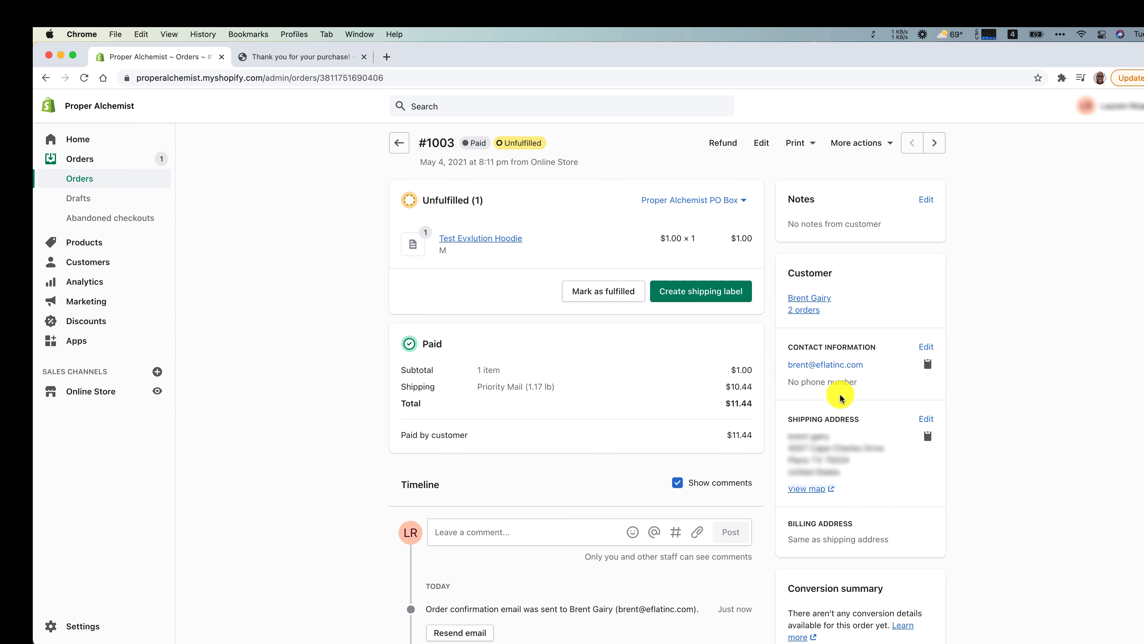
{"action": "scroll", "coordinate": [677, 256], "scroll_direction": "down", "scroll_amount": 2}
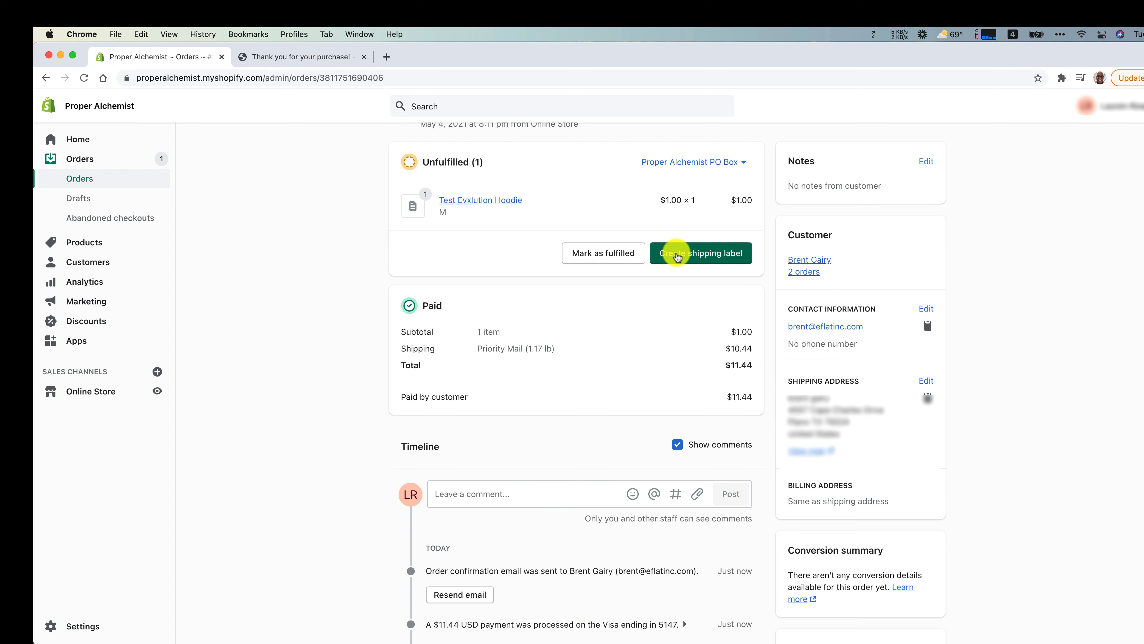
{"action": "left_click", "coordinate": [678, 255]}
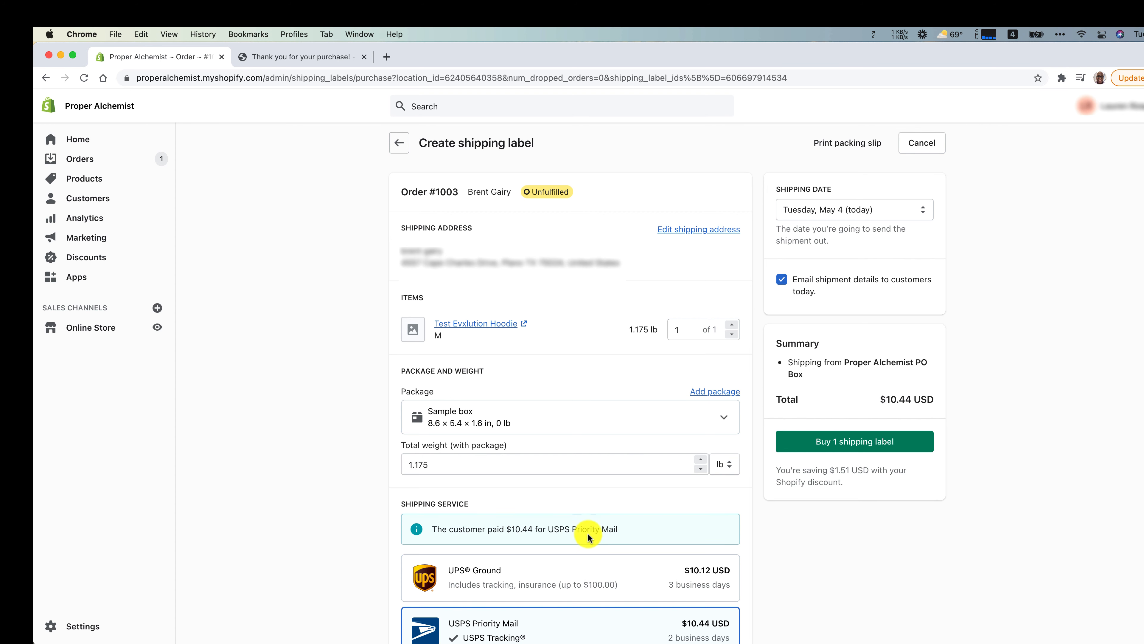
{"action": "scroll", "coordinate": [591, 537], "scroll_direction": "down", "scroll_amount": 2}
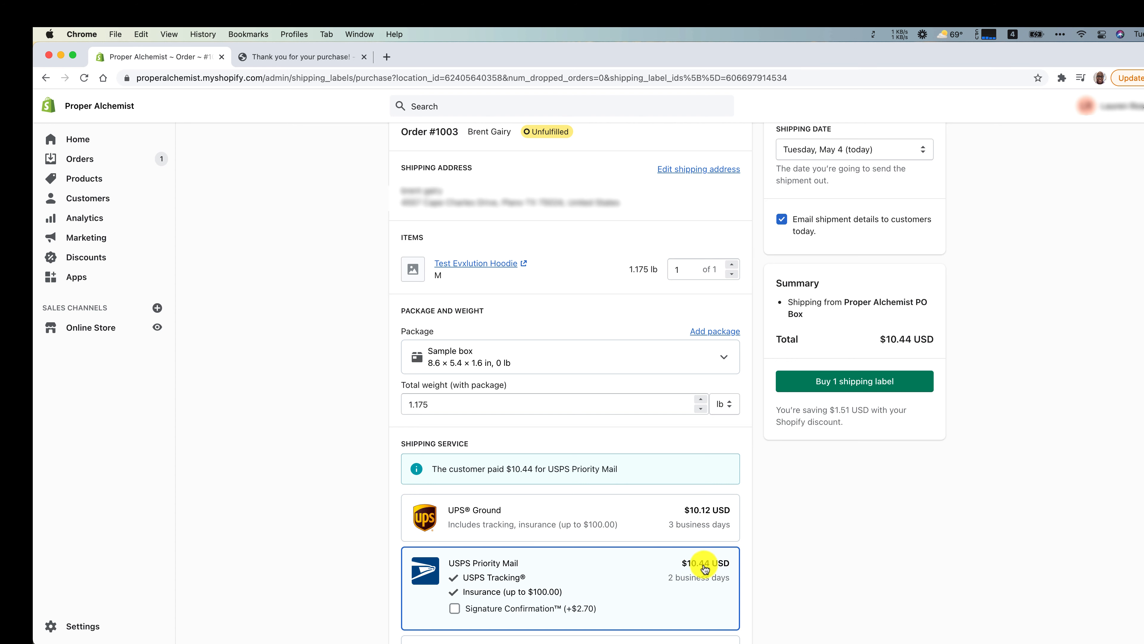
{"action": "scroll", "coordinate": [631, 541], "scroll_direction": "down", "scroll_amount": 5}
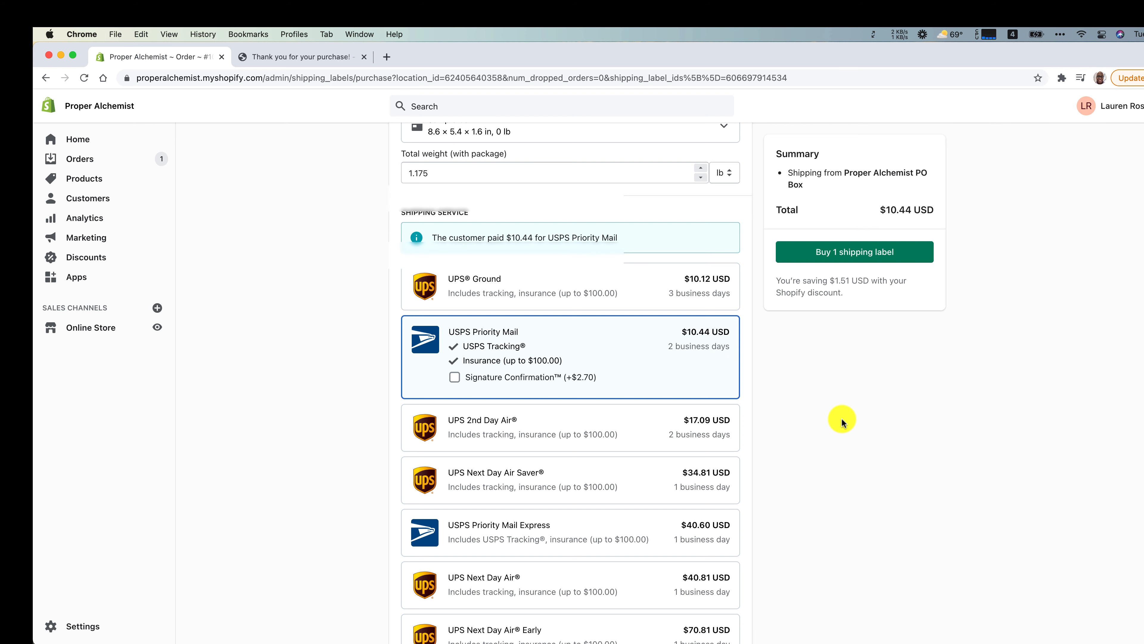
Set the label's shipping date to Wednesday, May 5
{"action": "scroll", "coordinate": [841, 418], "scroll_direction": "up", "scroll_amount": 6}
{"action": "left_click", "coordinate": [838, 210]}
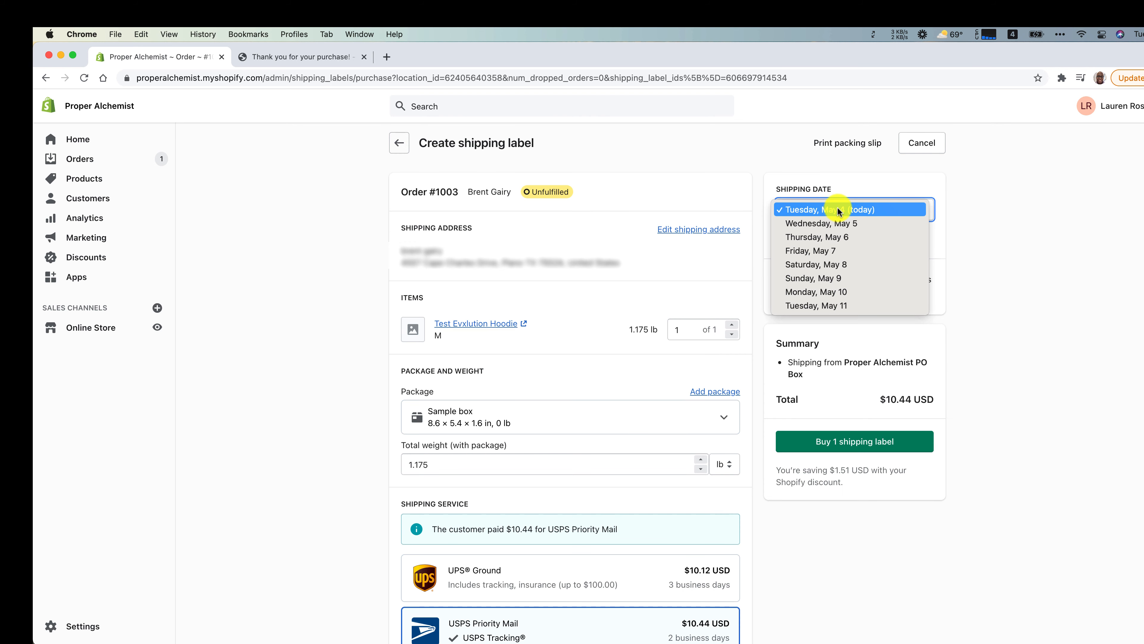
{"action": "left_click", "coordinate": [987, 217]}
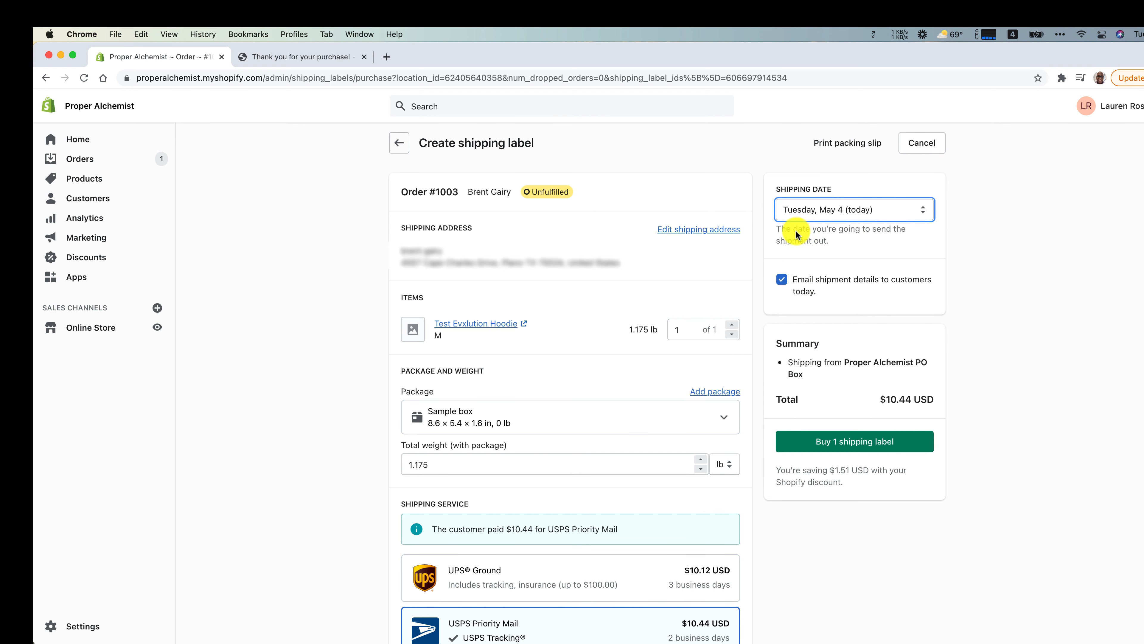
{"action": "left_click", "coordinate": [819, 210]}
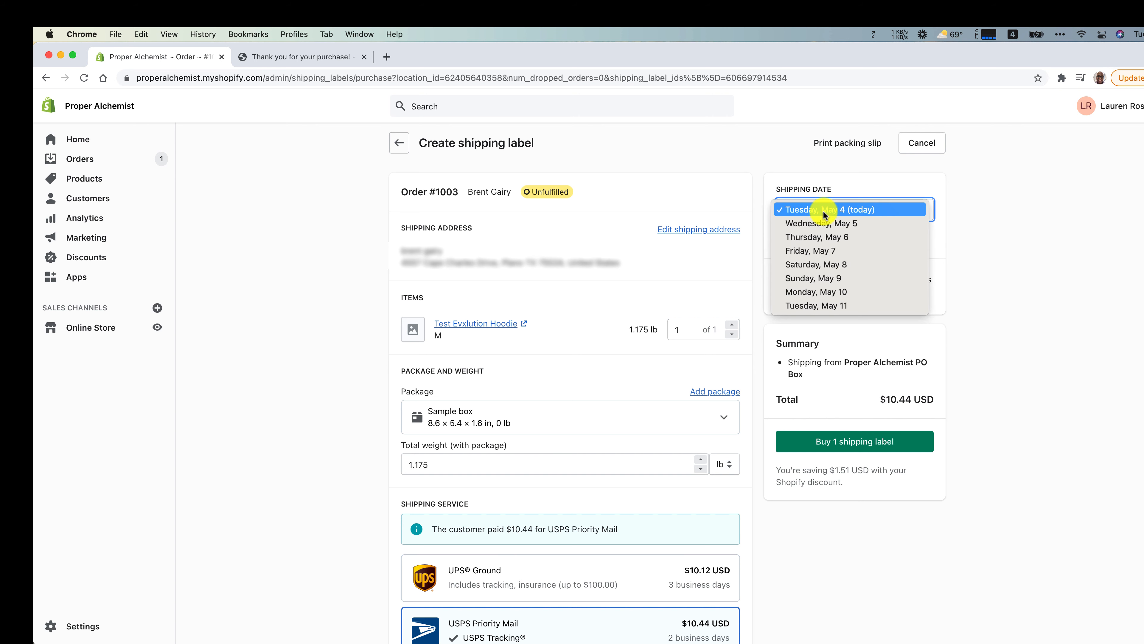
{"action": "left_click", "coordinate": [823, 223]}
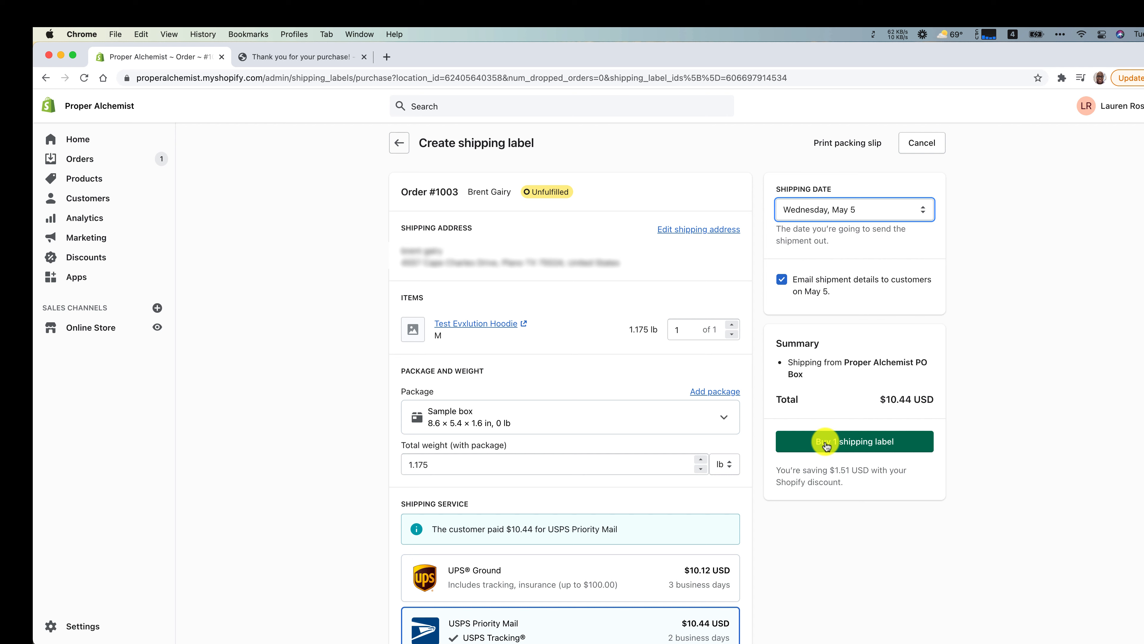
Preview the order's packing slip, close it and buy the USPS Priority Mail shipping label
{"action": "left_click", "coordinate": [846, 143]}
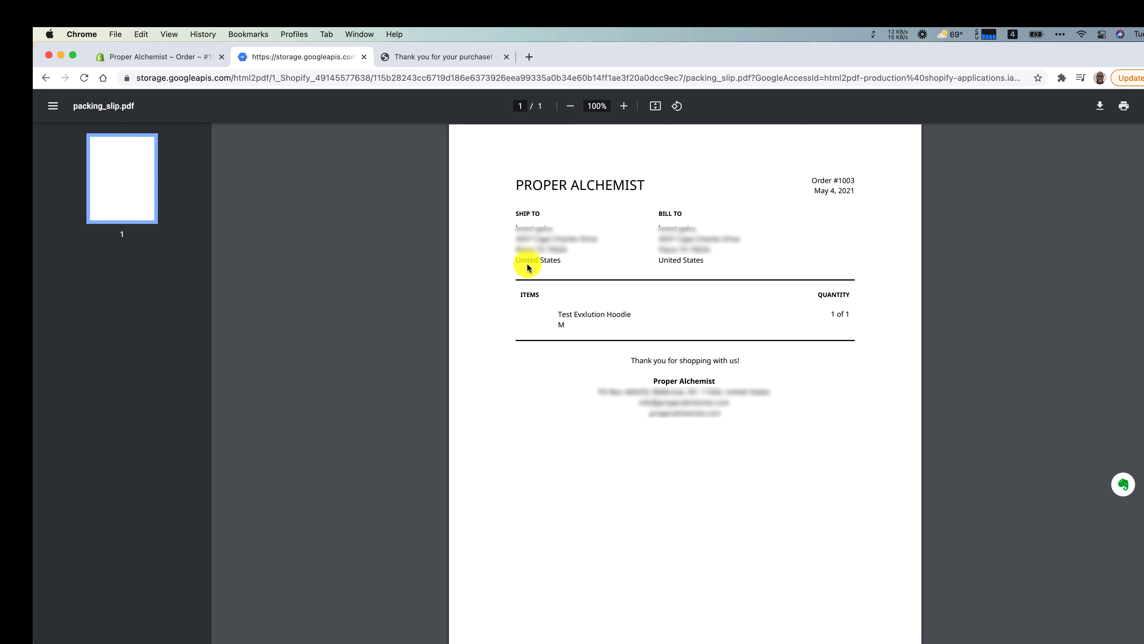
{"action": "key", "text": "super+w"}
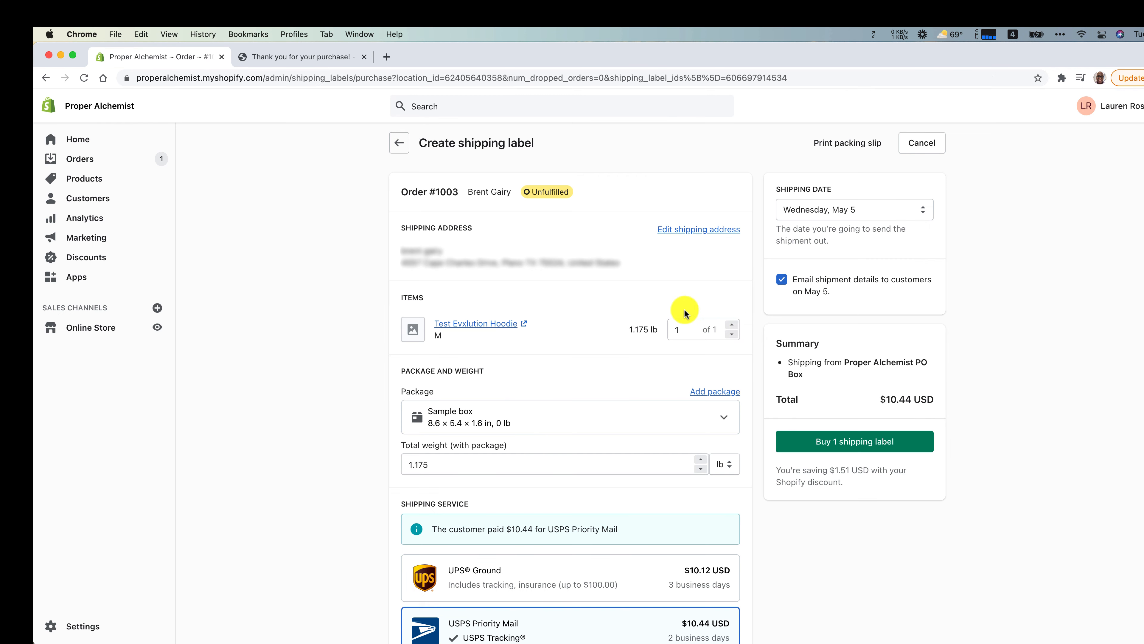
{"action": "left_click", "coordinate": [838, 445]}
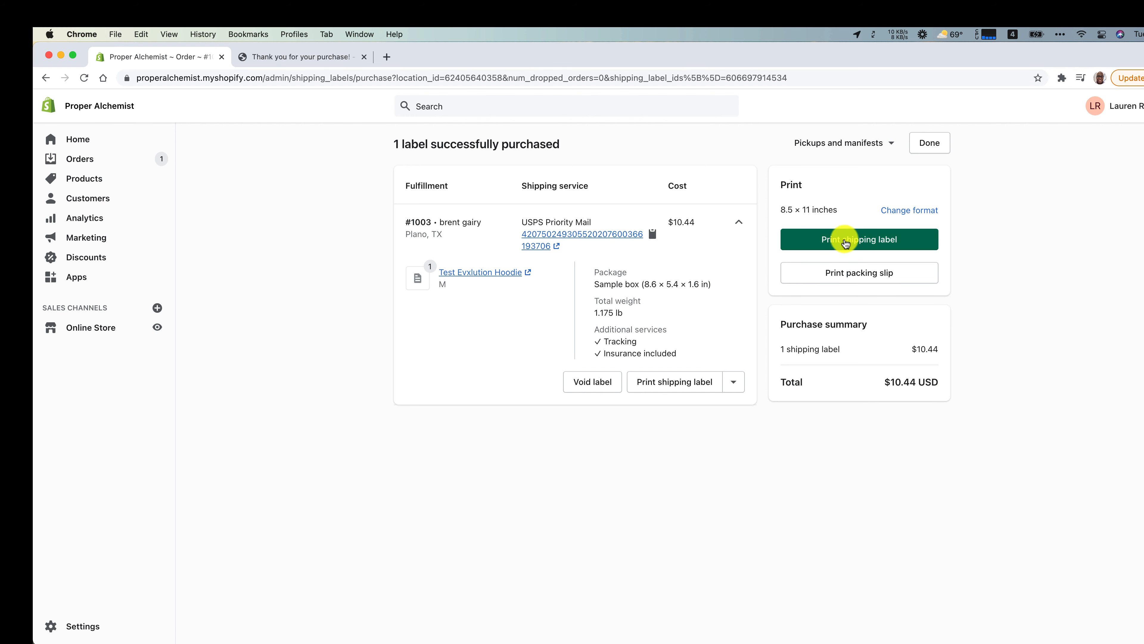
View the printable shipping label, close it and finish the label purchase to return to the order
{"action": "left_click", "coordinate": [733, 383]}
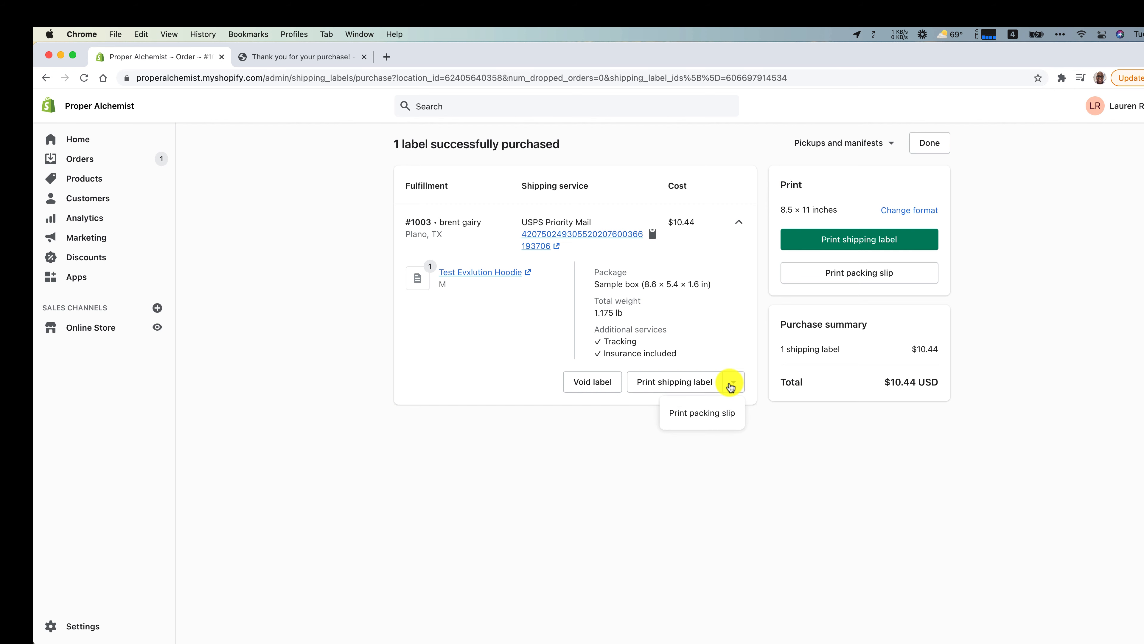
{"action": "left_click", "coordinate": [731, 383]}
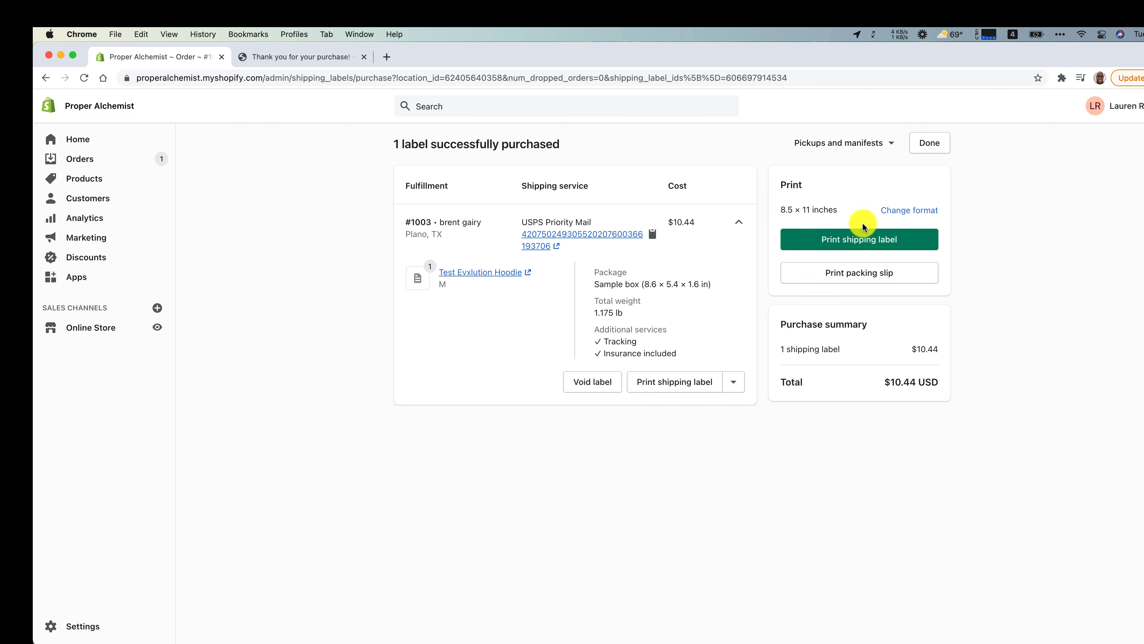
{"action": "left_click", "coordinate": [851, 242]}
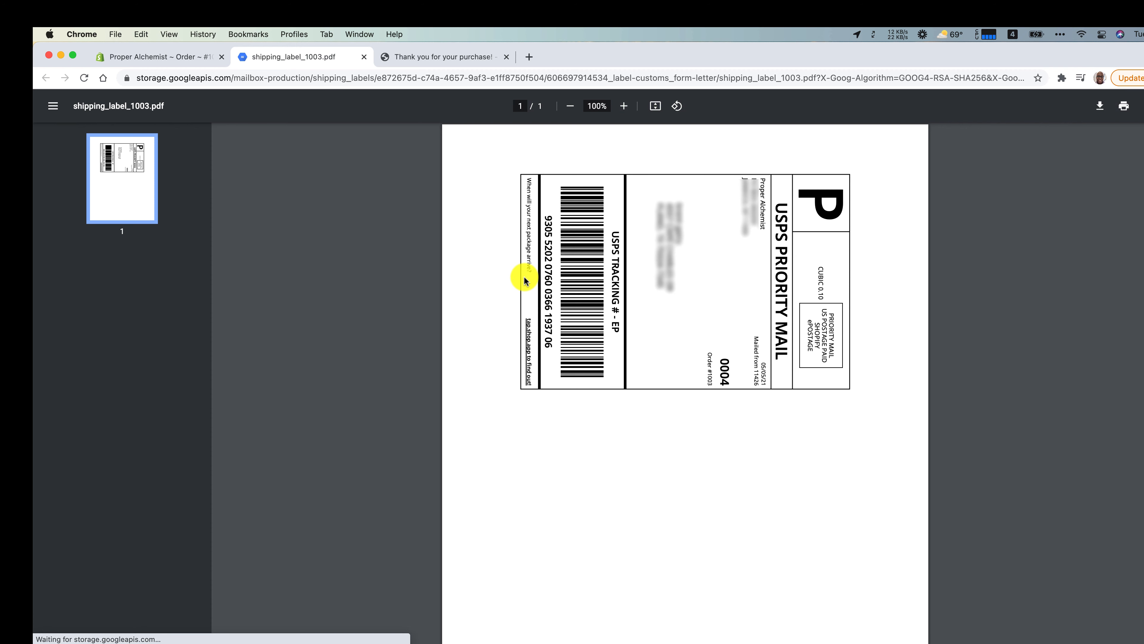
{"action": "left_click", "coordinate": [364, 56]}
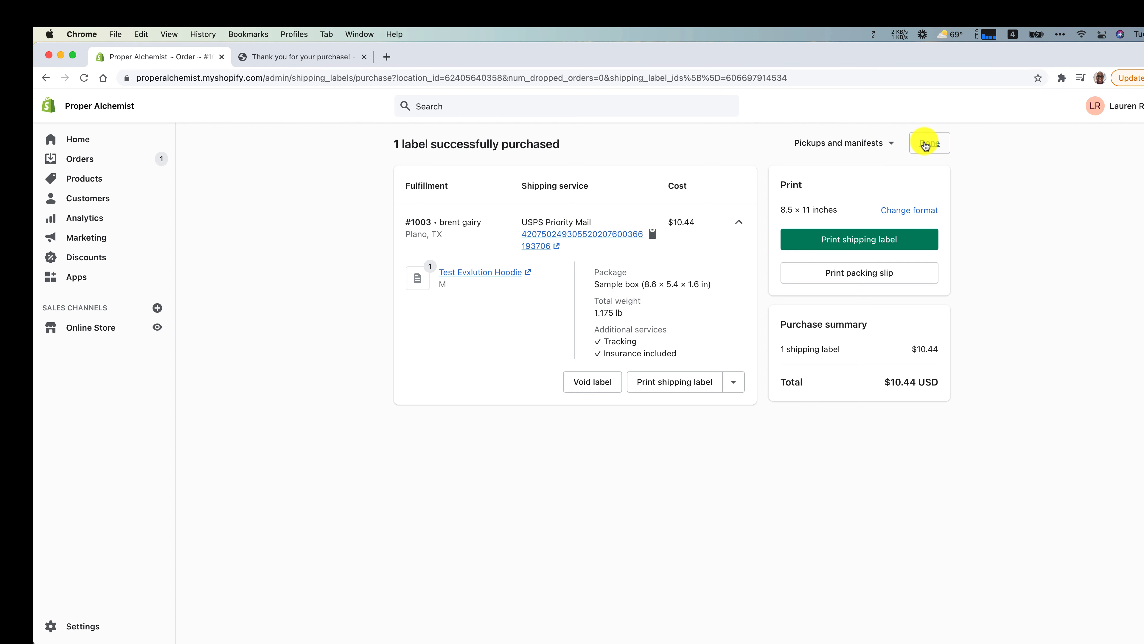
{"action": "left_click", "coordinate": [926, 144]}
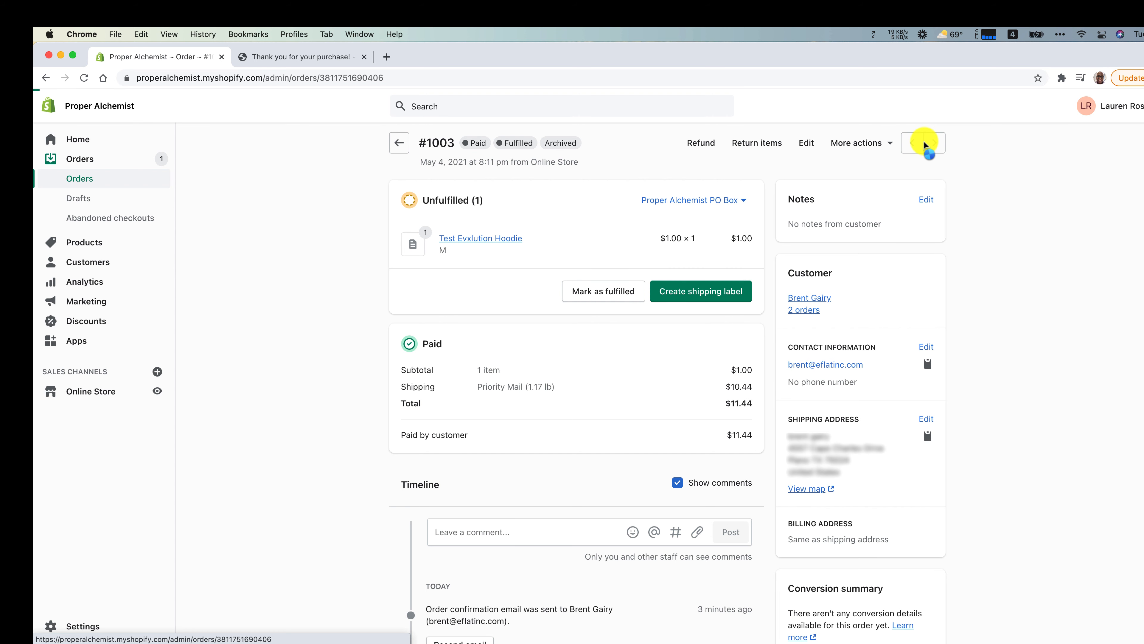
Start a refund for the order and set the shipping refund amount to $10.44
{"action": "left_click", "coordinate": [701, 144]}
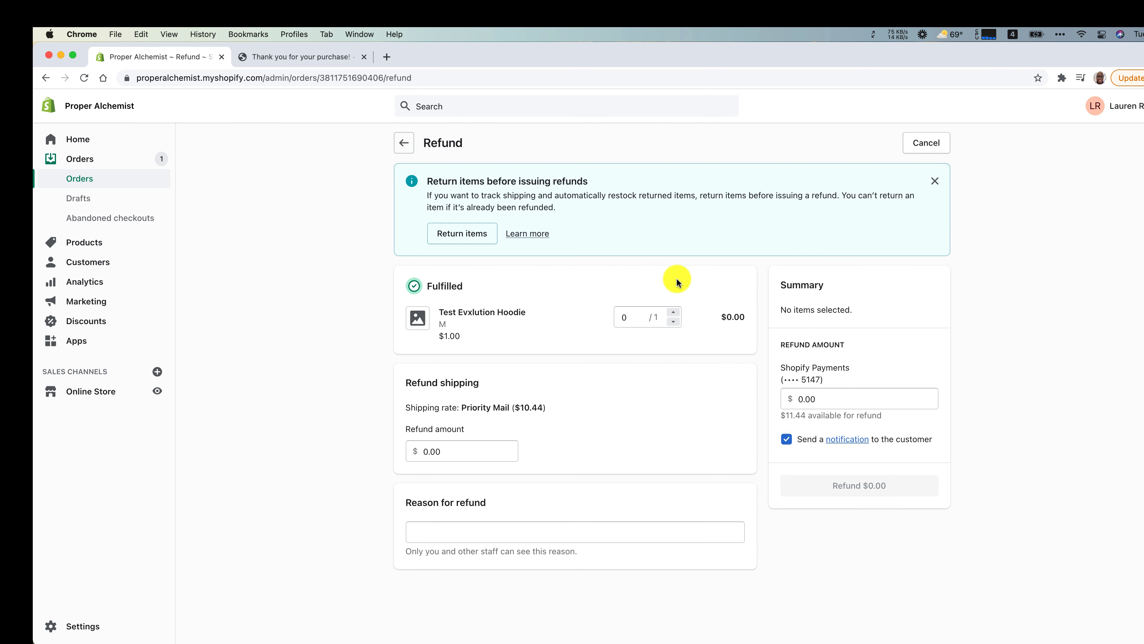
{"action": "left_click", "coordinate": [459, 445]}
{"action": "type", "text": "1"}
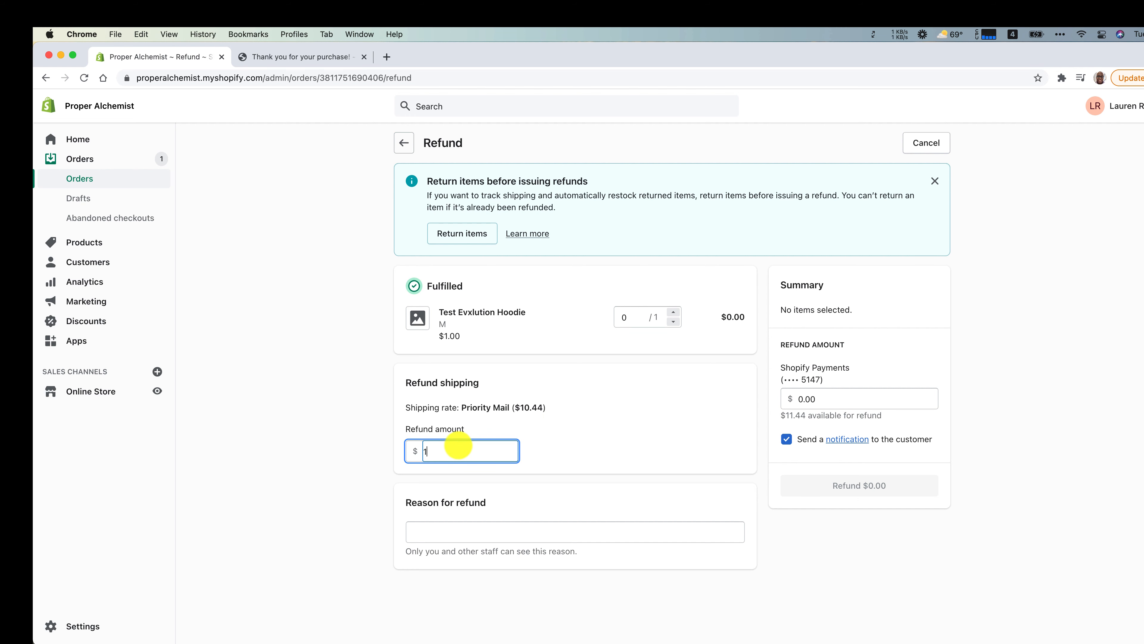
{"action": "type", "text": "0.44"}
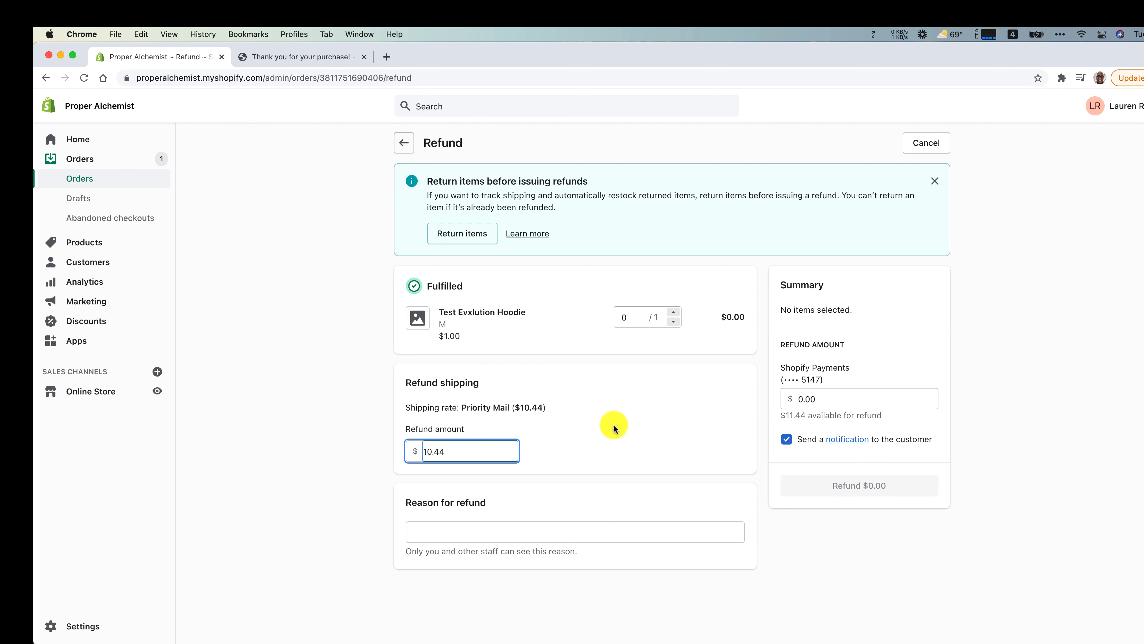
{"action": "left_click", "coordinate": [625, 426]}
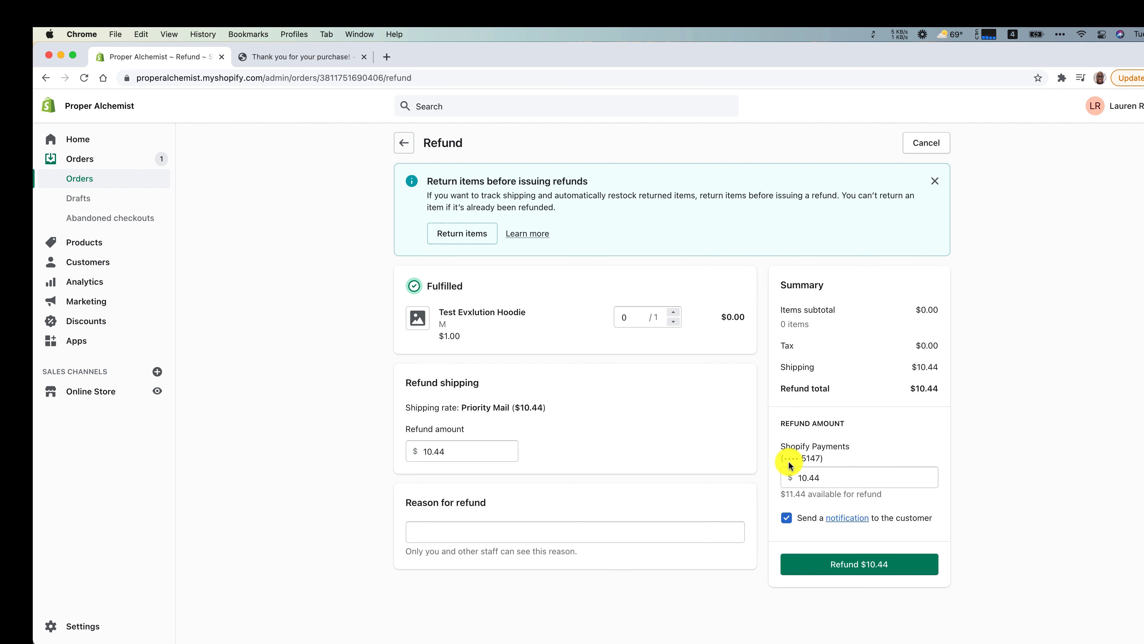
Include 1 Test Evxlution Hoodie in the refund, enter "test order" as the reason and issue the $11.44 refund
{"action": "left_click", "coordinate": [674, 315]}
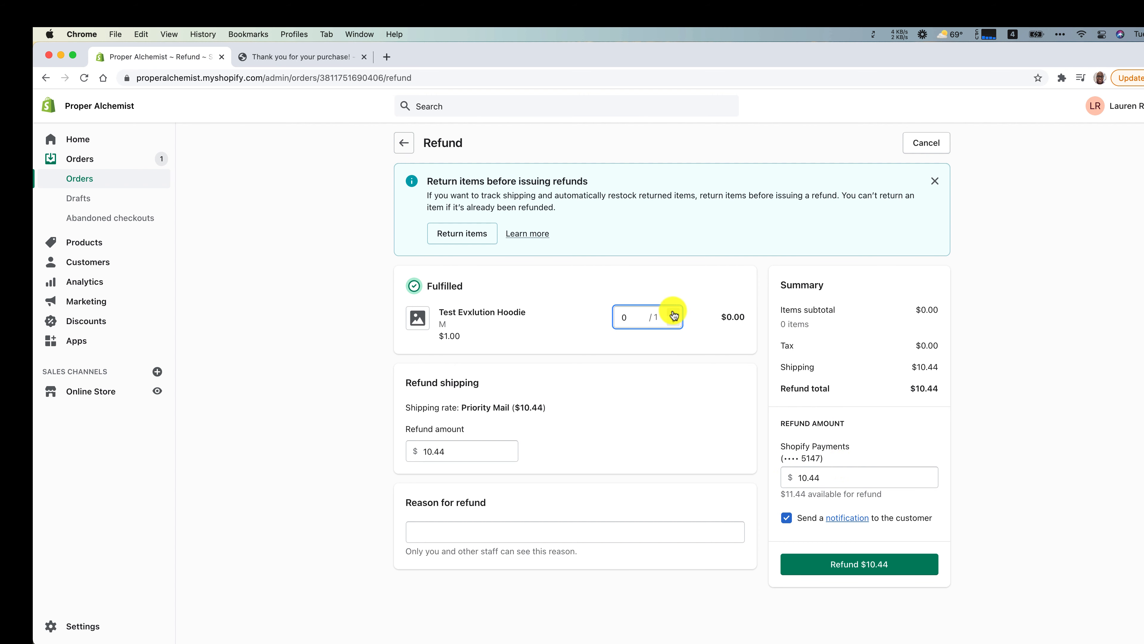
{"action": "left_click", "coordinate": [674, 314]}
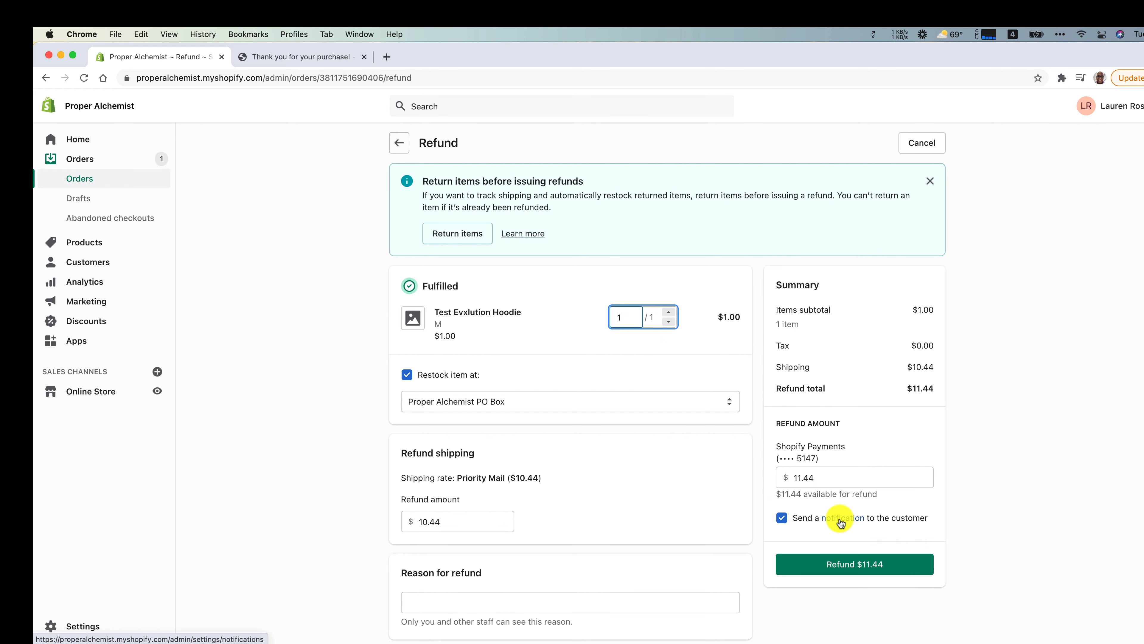
{"action": "left_click", "coordinate": [533, 602]}
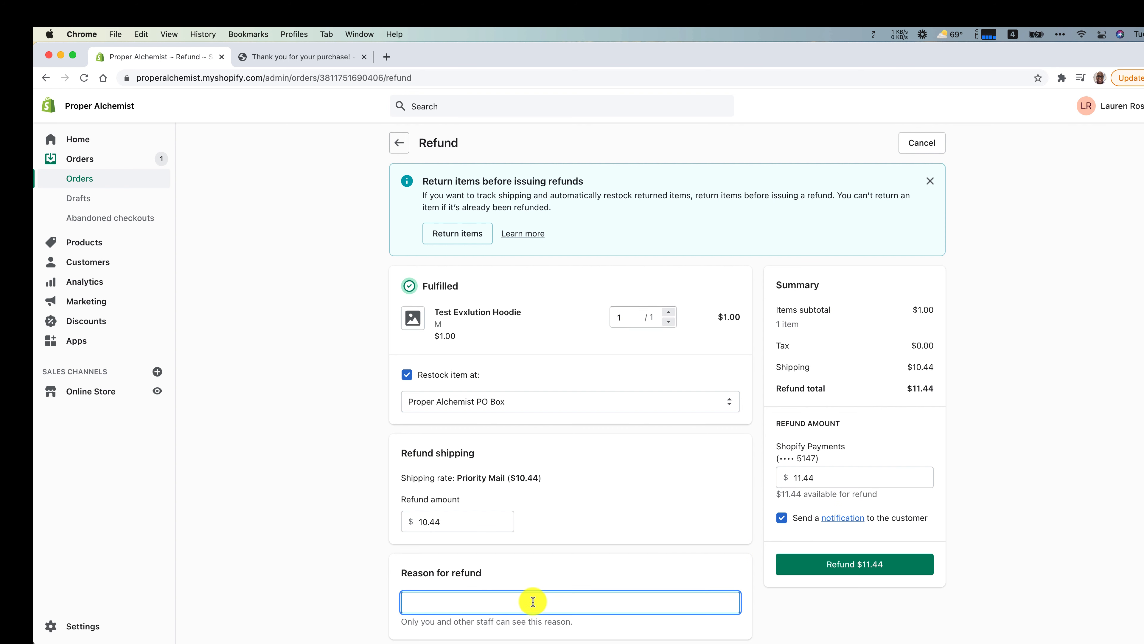
{"action": "type", "text": "test order"}
{"action": "left_click", "coordinate": [822, 571]}
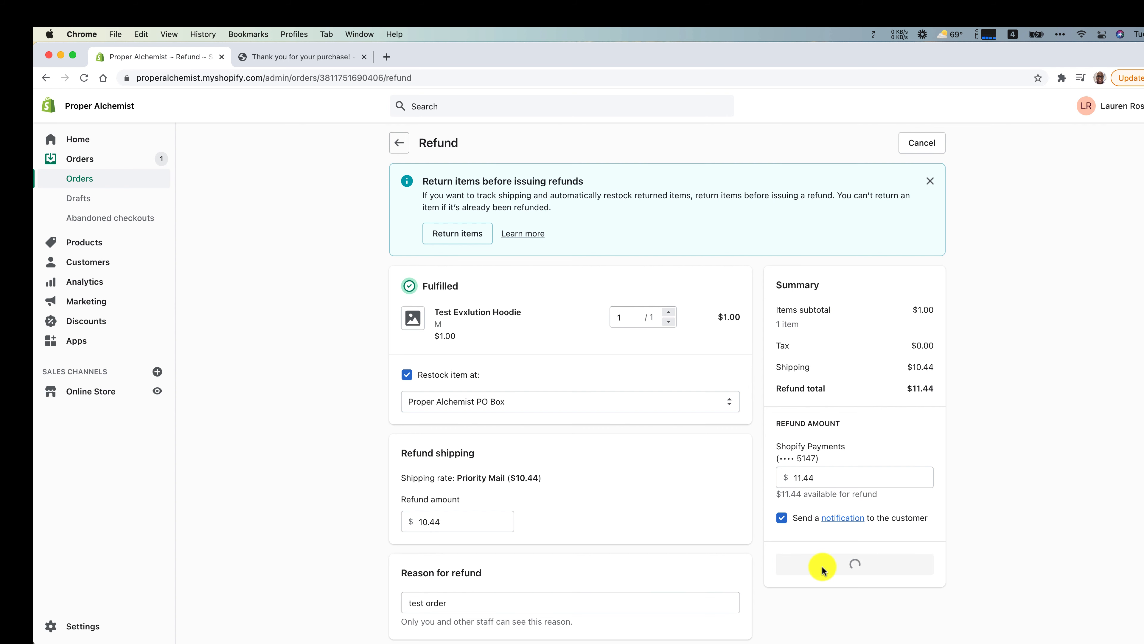